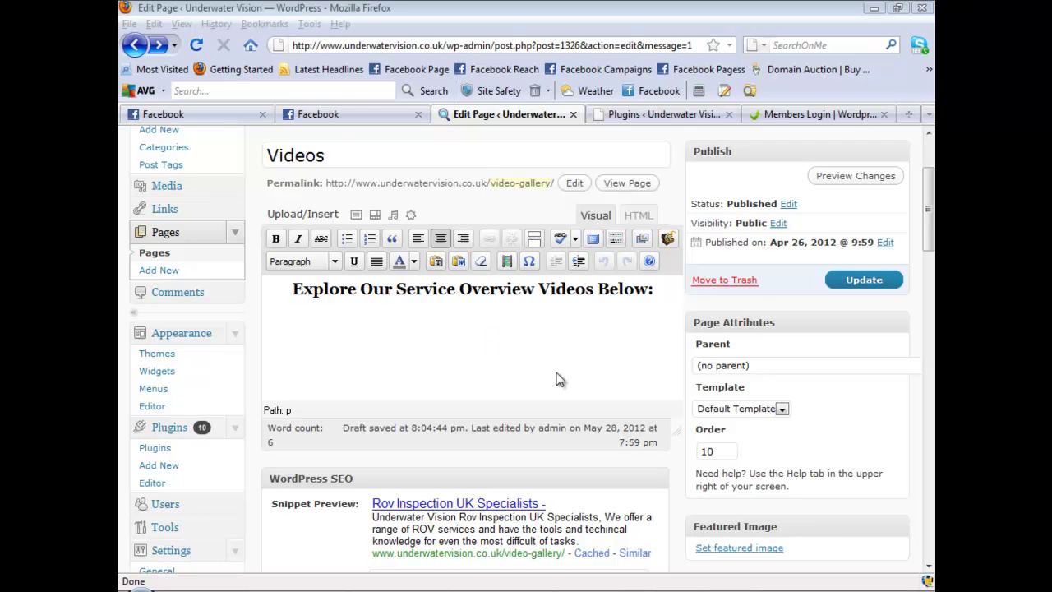
Start inserting a My Video player on the Videos page and add watch?v=646vPcs2S4I from underwatervideos.txt as Youtube URL2.
{"action": "left_click", "coordinate": [669, 240]}
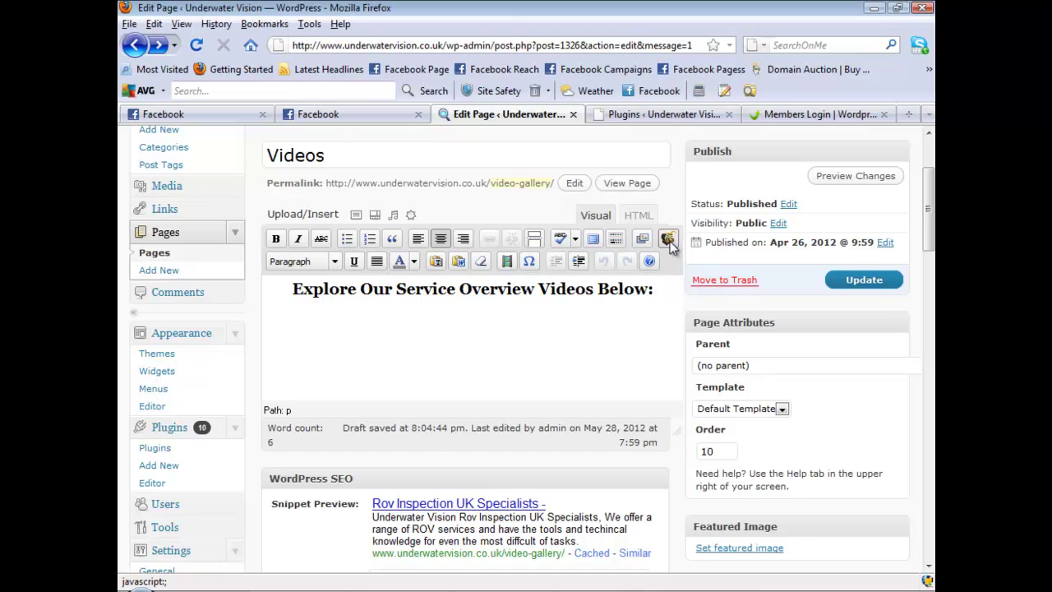
{"action": "key", "text": "alt+Tab"}
{"action": "left_click", "coordinate": [548, 238]}
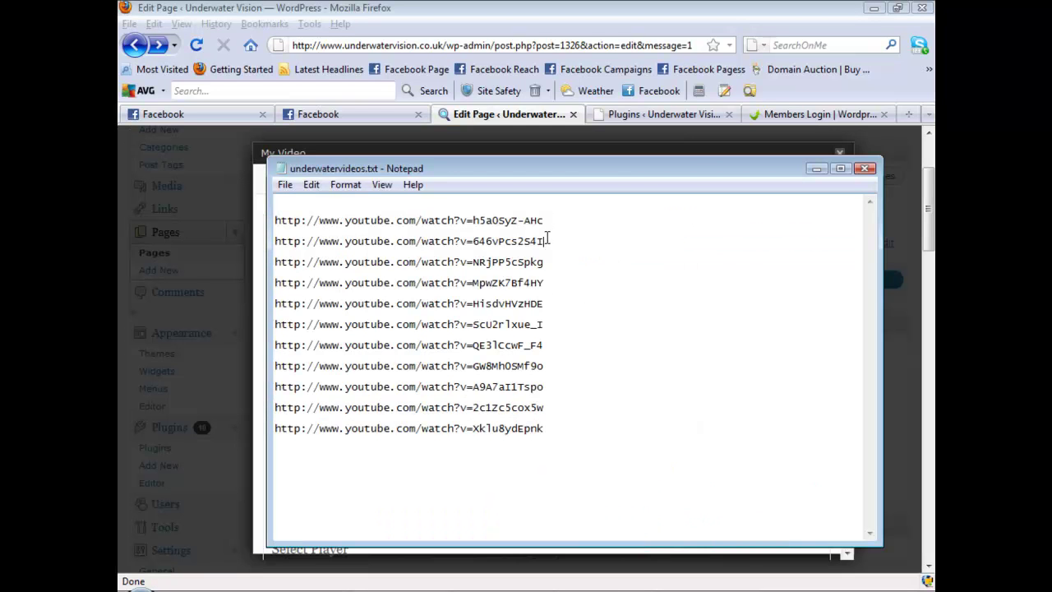
{"action": "left_click", "coordinate": [265, 247], "text": "shift"}
{"action": "key", "text": "ctrl+c"}
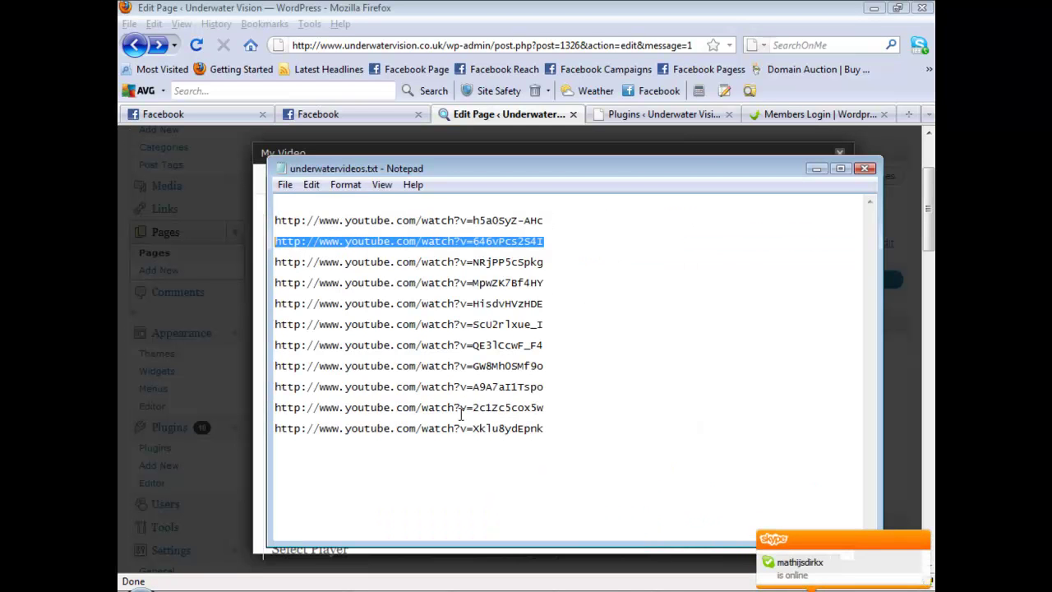
{"action": "key", "text": "alt+Tab"}
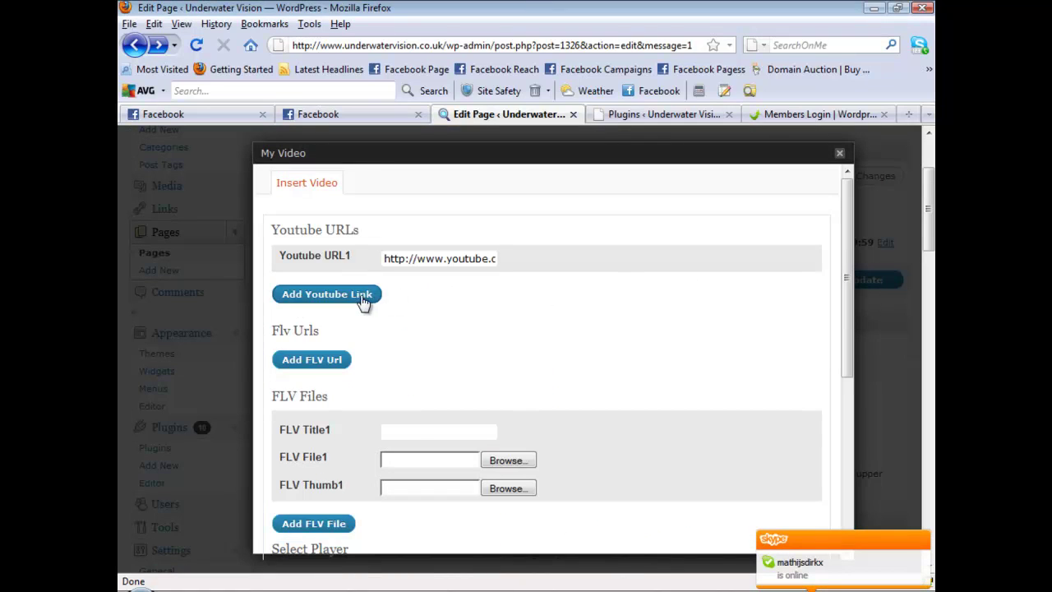
{"action": "left_click", "coordinate": [364, 300]}
{"action": "left_click", "coordinate": [419, 293]}
{"action": "key", "text": "ctrl+v"}
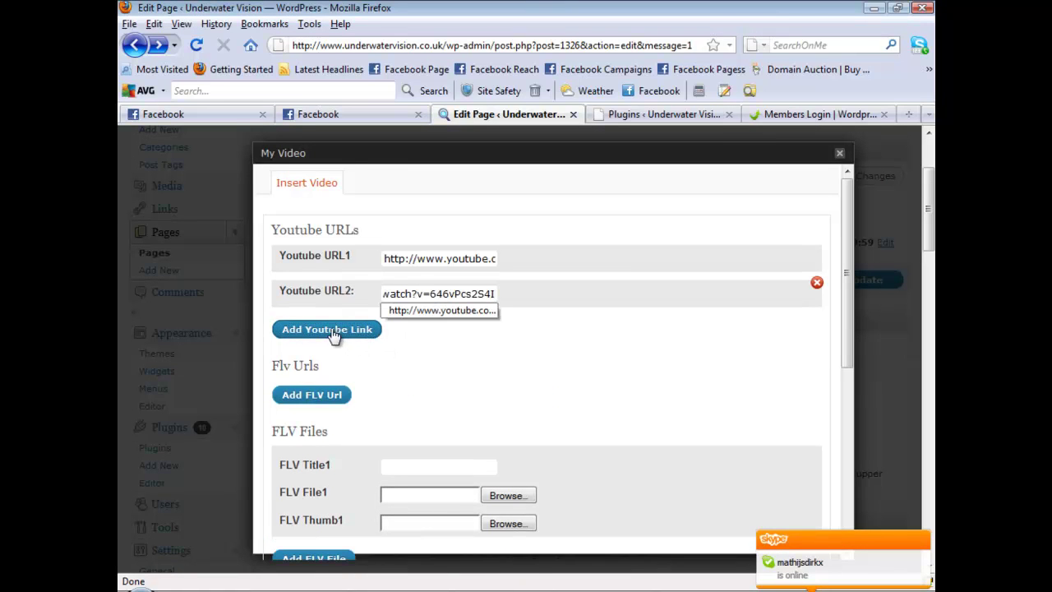
Add a third YouTube link and fill it with the watch?v=NRjPP5cSpkg address copied from underwatervideos.txt.
{"action": "left_click", "coordinate": [337, 329]}
{"action": "key", "text": "alt+Tab"}
{"action": "left_click_drag", "start_coordinate": [546, 262], "coordinate": [249, 262]}
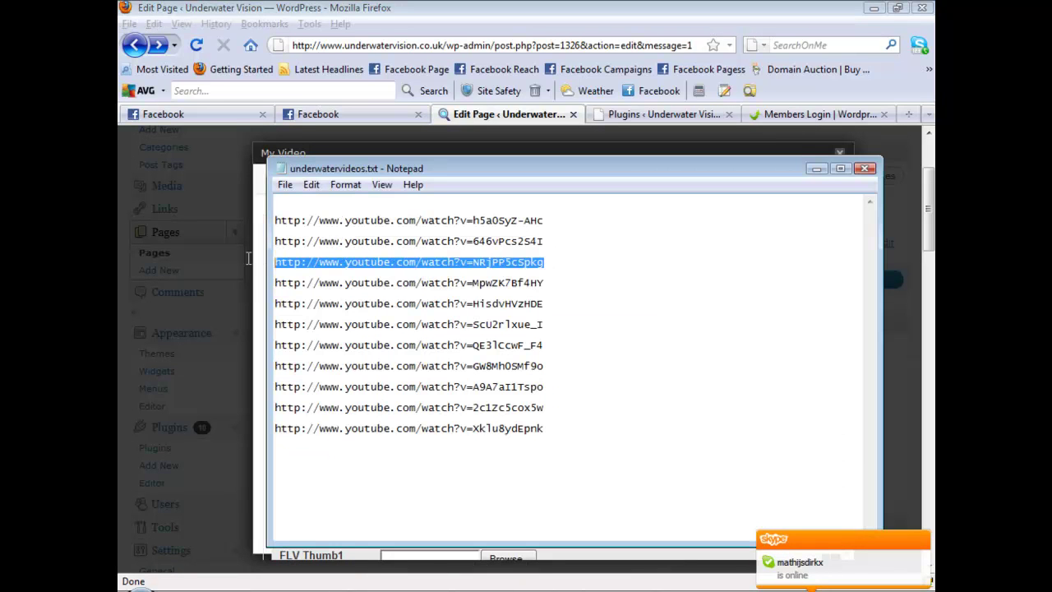
{"action": "key", "text": "ctrl+c"}
{"action": "key", "text": "alt+Tab"}
{"action": "left_click", "coordinate": [440, 328]}
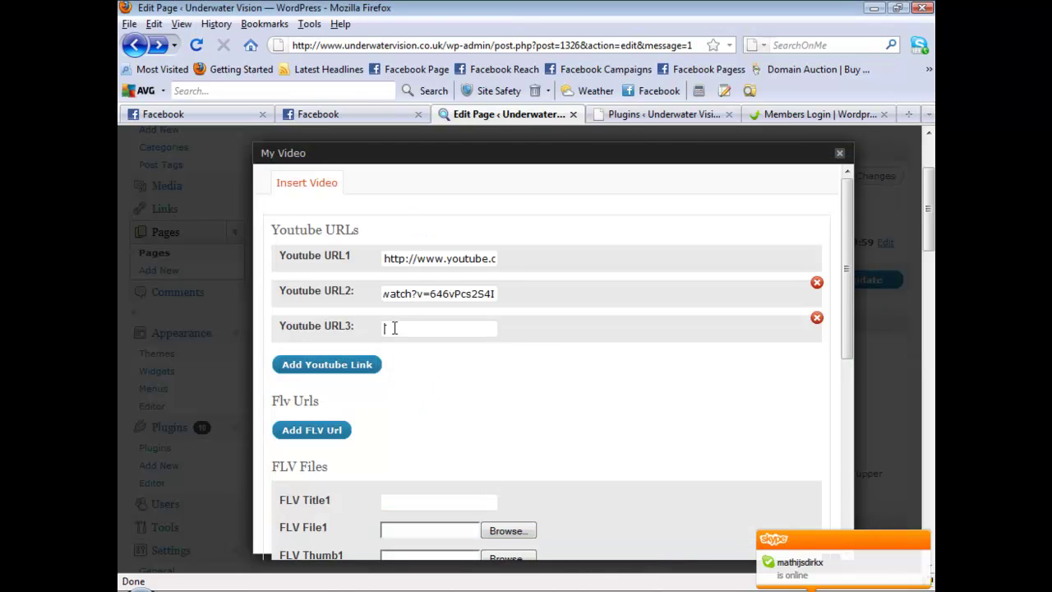
{"action": "key", "text": "ctrl+v"}
Add a fourth YouTube link and fill it with the watch?v=MpwZK7Bf4HY address copied from underwatervideos.txt.
{"action": "left_click", "coordinate": [319, 370]}
{"action": "key", "text": "alt+Tab"}
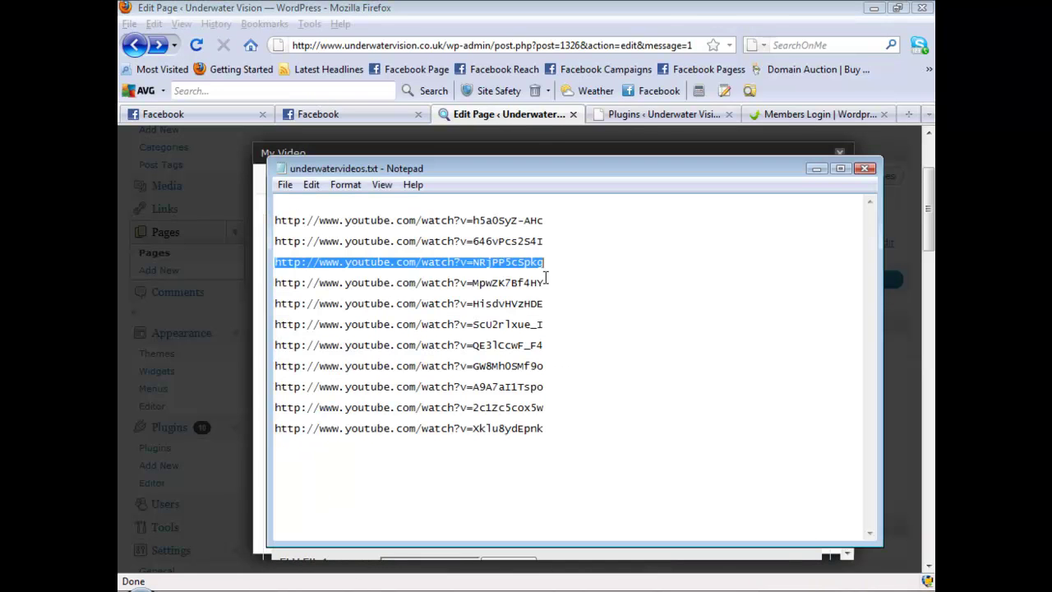
{"action": "left_click_drag", "start_coordinate": [275, 282], "coordinate": [568, 282]}
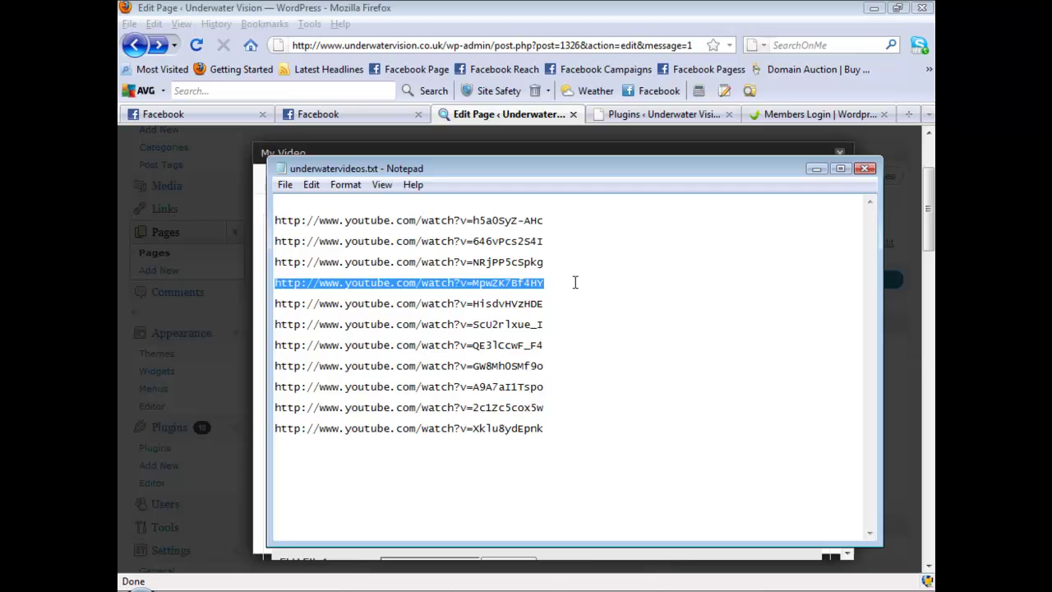
{"action": "key", "text": "ctrl+c"}
{"action": "key", "text": "alt+Tab"}
{"action": "left_click", "coordinate": [410, 363]}
{"action": "key", "text": "ctrl+v"}
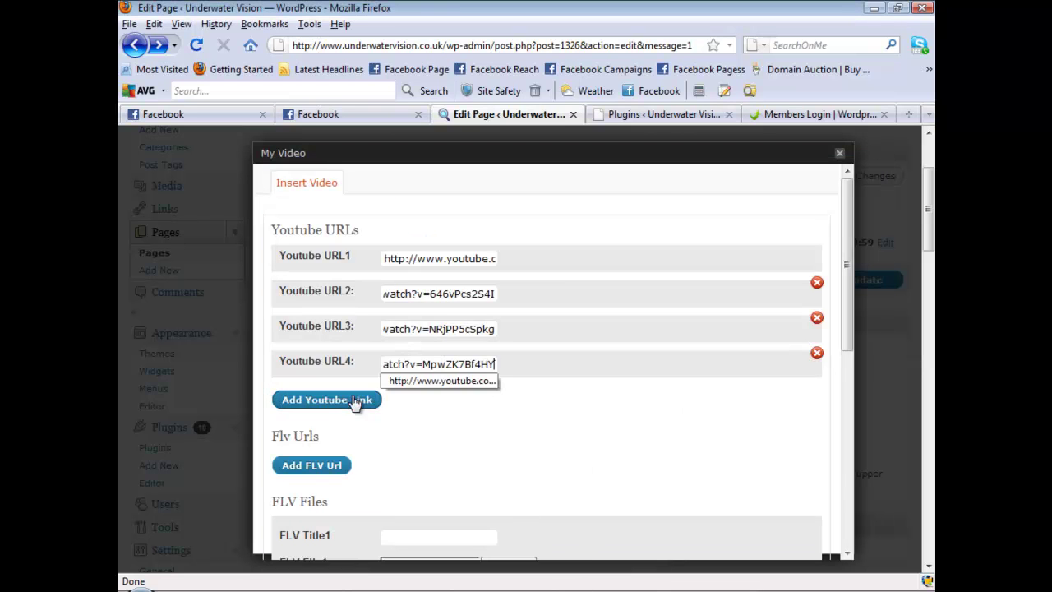
Add a fifth YouTube link and fill it with the watch?v=HisdvHVzHDE address copied from underwatervideos.txt.
{"action": "left_click", "coordinate": [330, 401]}
{"action": "key", "text": "alt+Tab"}
{"action": "left_click_drag", "start_coordinate": [549, 306], "coordinate": [265, 306]}
{"action": "key", "text": "ctrl+c"}
{"action": "key", "text": "alt+Tab"}
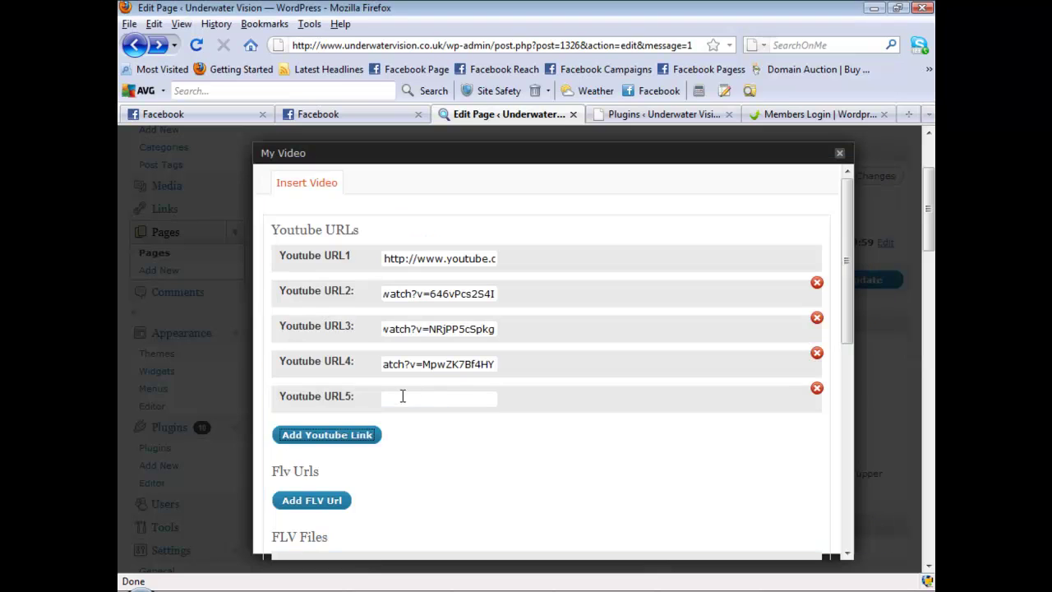
{"action": "left_click", "coordinate": [428, 399]}
{"action": "key", "text": "ctrl+v"}
Add a sixth YouTube link and fill it with the watch?v=ScU2rlxue_I address copied from underwatervideos.txt.
{"action": "left_click", "coordinate": [327, 434]}
{"action": "key", "text": "alt+Tab"}
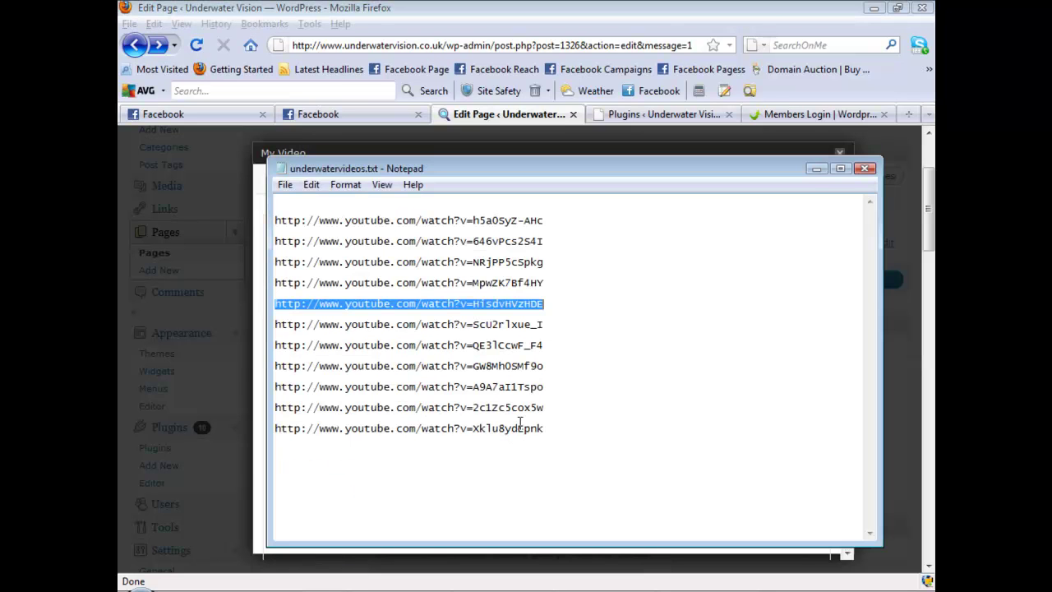
{"action": "left_click", "coordinate": [551, 326]}
{"action": "left_click", "coordinate": [260, 327], "text": "shift"}
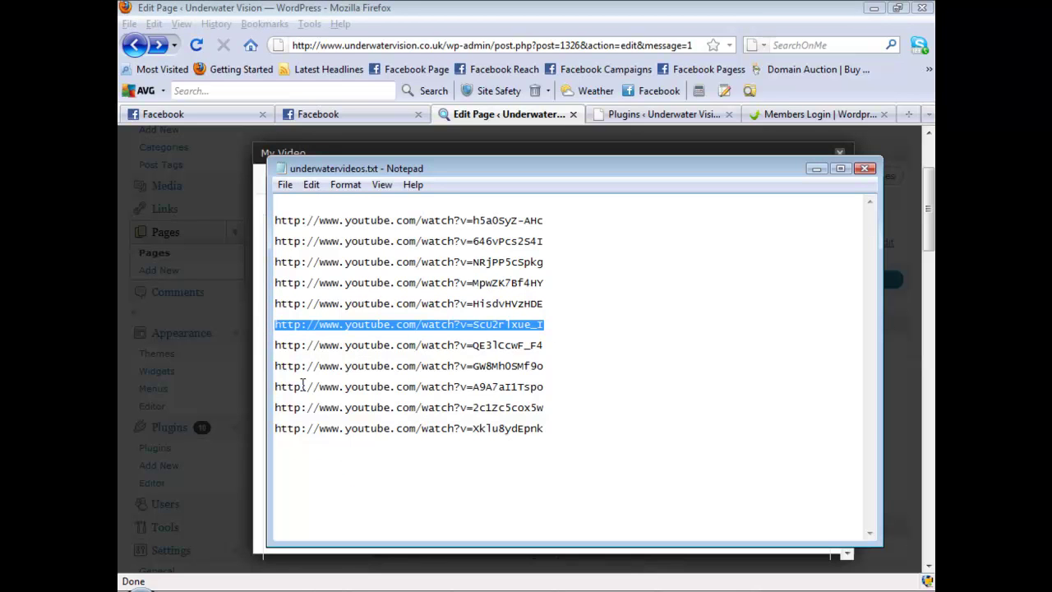
{"action": "key", "text": "ctrl+c"}
{"action": "key", "text": "alt+Tab"}
{"action": "left_click", "coordinate": [430, 433]}
{"action": "key", "text": "ctrl+v"}
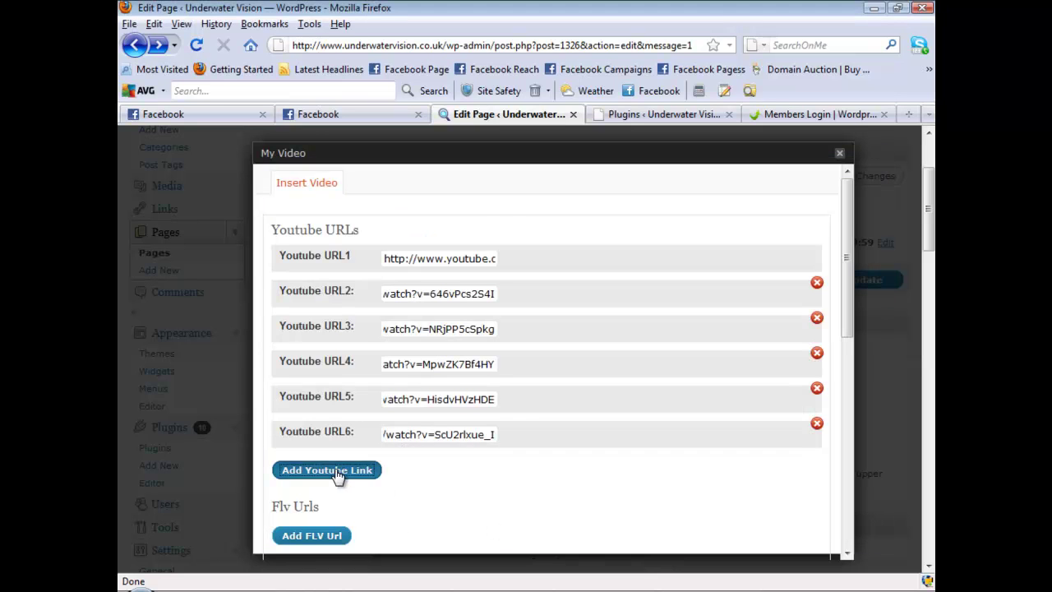
Add a seventh YouTube link and fill it with the watch?v=QE3lCcwF_F4 address copied from underwatervideos.txt.
{"action": "left_click", "coordinate": [337, 476]}
{"action": "key", "text": "alt+Tab"}
{"action": "left_click", "coordinate": [543, 345]}
{"action": "left_click", "coordinate": [250, 347], "text": "shift"}
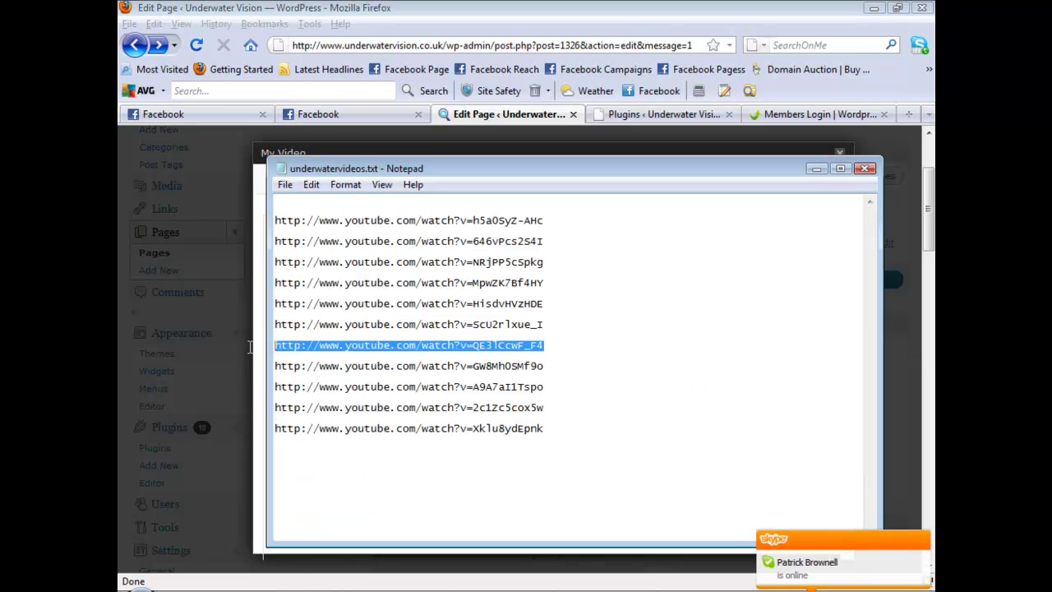
{"action": "key", "text": "ctrl+c"}
{"action": "key", "text": "alt+Tab"}
{"action": "left_click", "coordinate": [411, 470]}
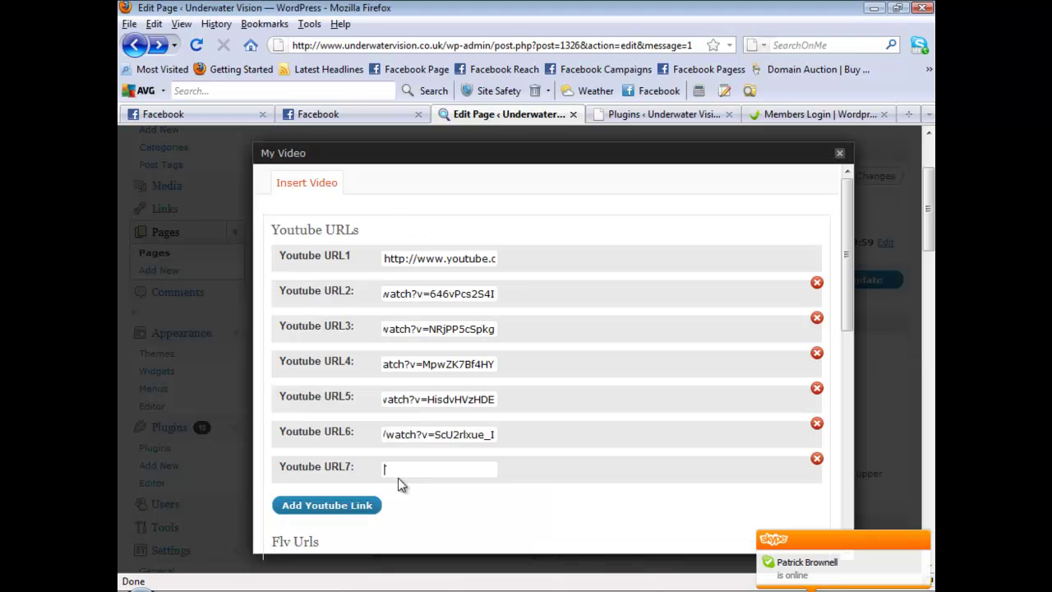
{"action": "key", "text": "ctrl+v"}
Add an eighth YouTube link and fill it with the watch?v=GW8Mh0SMf9o address copied from underwatervideos.txt.
{"action": "left_click", "coordinate": [287, 510]}
{"action": "key", "text": "alt+Tab"}
{"action": "left_click_drag", "start_coordinate": [543, 366], "coordinate": [260, 370]}
{"action": "key", "text": "ctrl+c"}
{"action": "key", "text": "alt+Tab"}
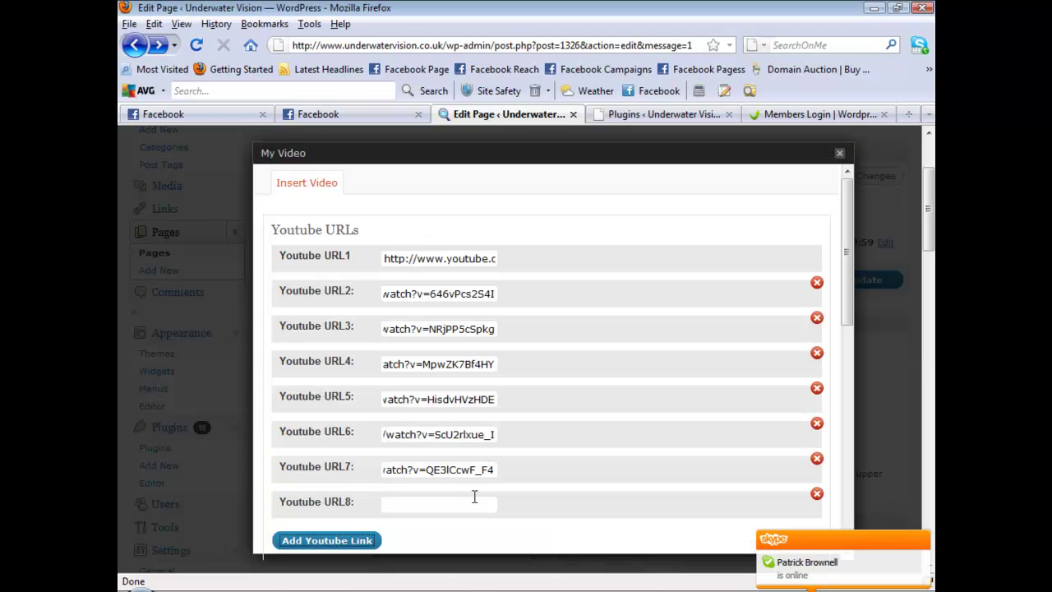
{"action": "left_click", "coordinate": [413, 498]}
{"action": "key", "text": "ctrl+v"}
Add a ninth YouTube link and fill it with the watch?v=A9A7aI1Tspo address copied from underwatervideos.txt.
{"action": "left_click", "coordinate": [357, 541]}
{"action": "key", "text": "alt+Tab"}
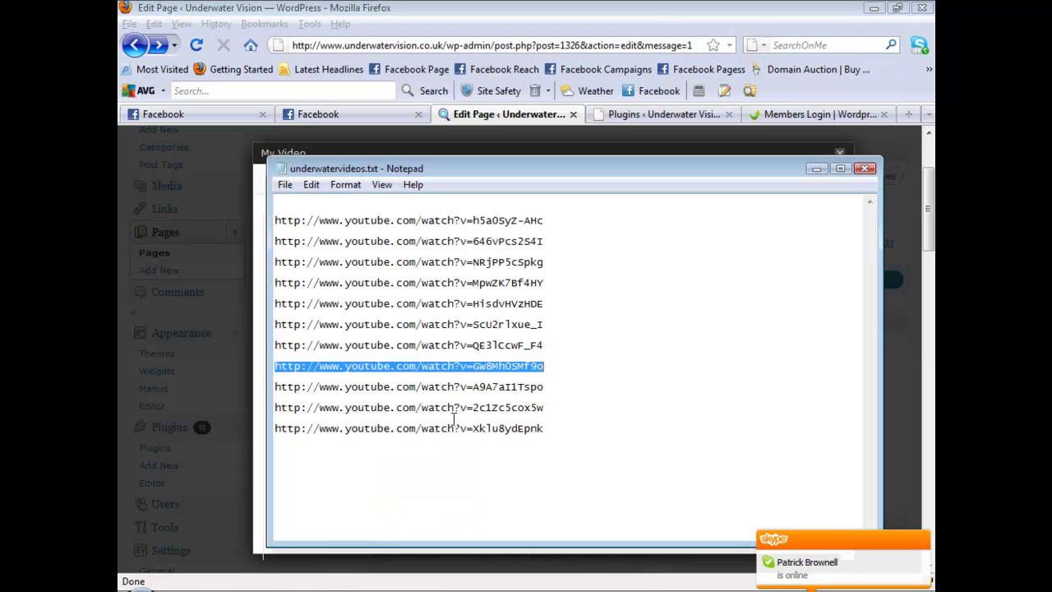
{"action": "left_click_drag", "start_coordinate": [547, 385], "coordinate": [263, 389]}
{"action": "key", "text": "ctrl+c"}
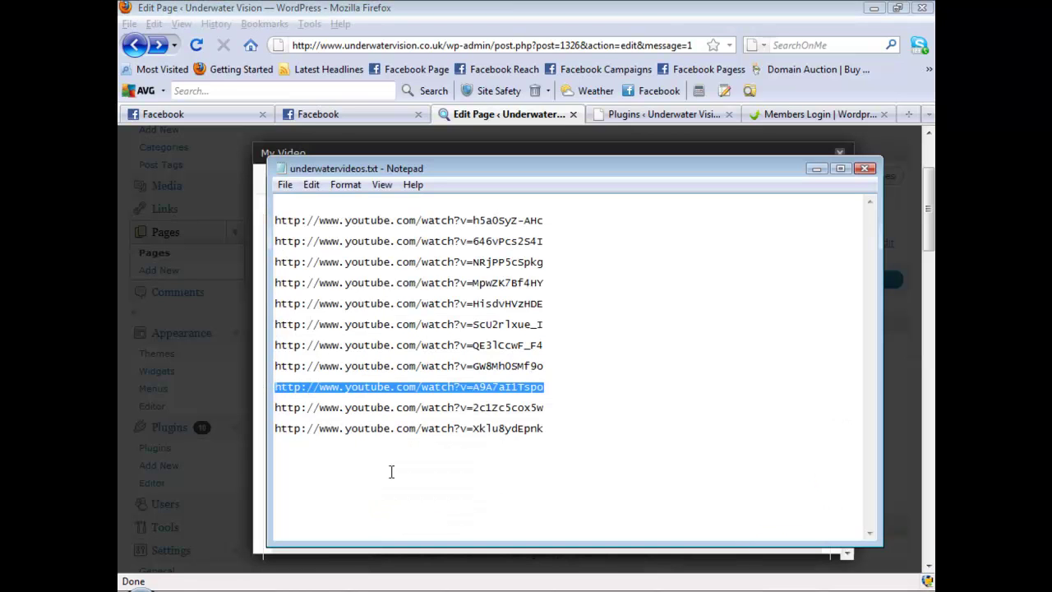
{"action": "key", "text": "alt+Tab"}
{"action": "left_click", "coordinate": [418, 537]}
{"action": "key", "text": "ctrl+v"}
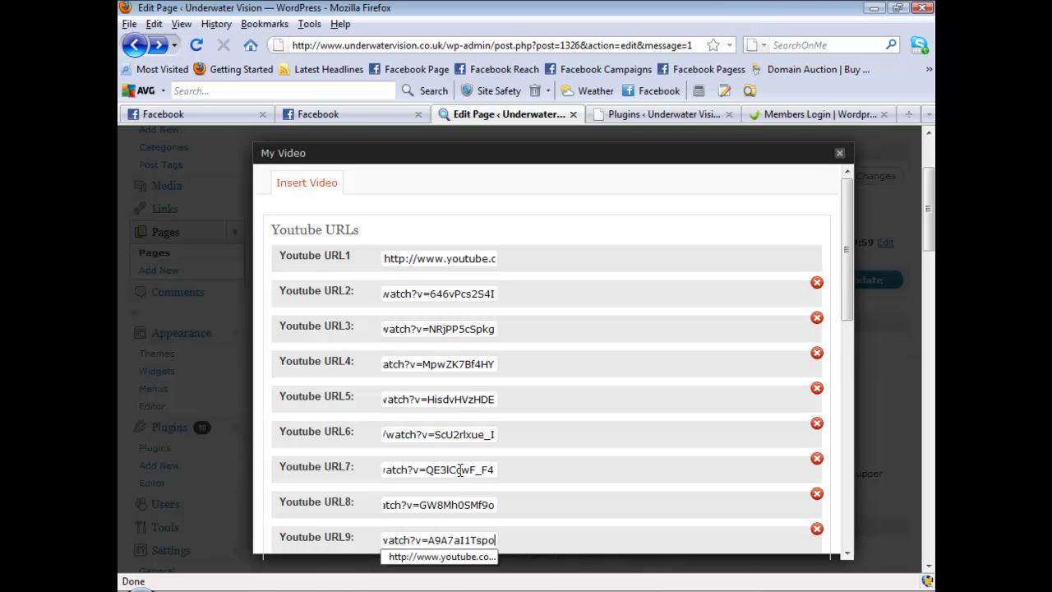
Add a tenth YouTube link and fill it with the watch?v=2c1Zc5cox5w address copied from underwatervideos.txt.
{"action": "scroll", "coordinate": [456, 444], "scroll_direction": "down", "scroll_amount": 3}
{"action": "left_click", "coordinate": [329, 439]}
{"action": "key", "text": "alt+Tab"}
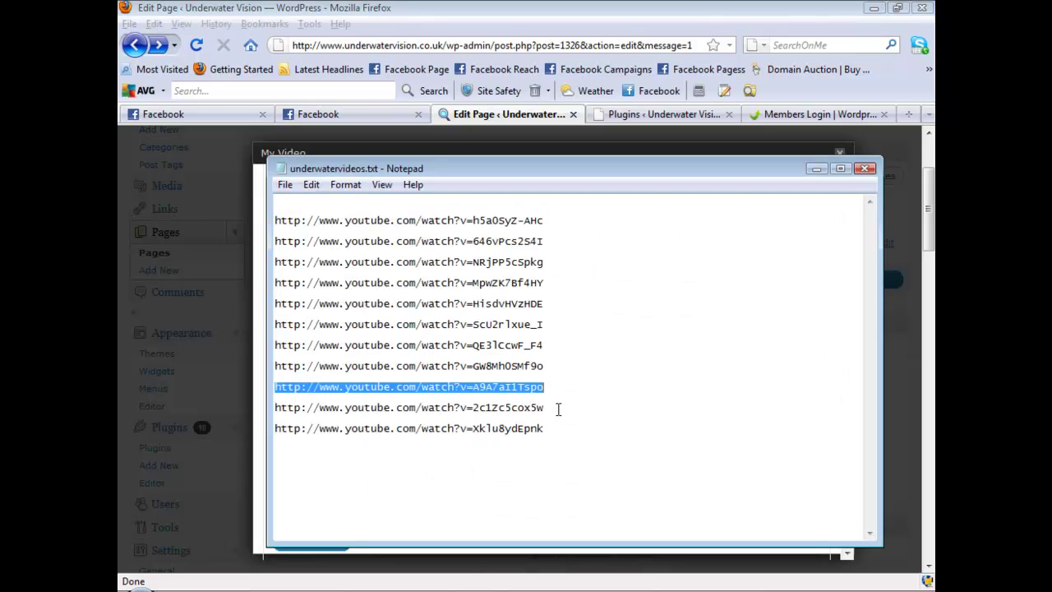
{"action": "left_click_drag", "start_coordinate": [554, 407], "coordinate": [260, 411]}
{"action": "key", "text": "ctrl+c"}
{"action": "key", "text": "alt+Tab"}
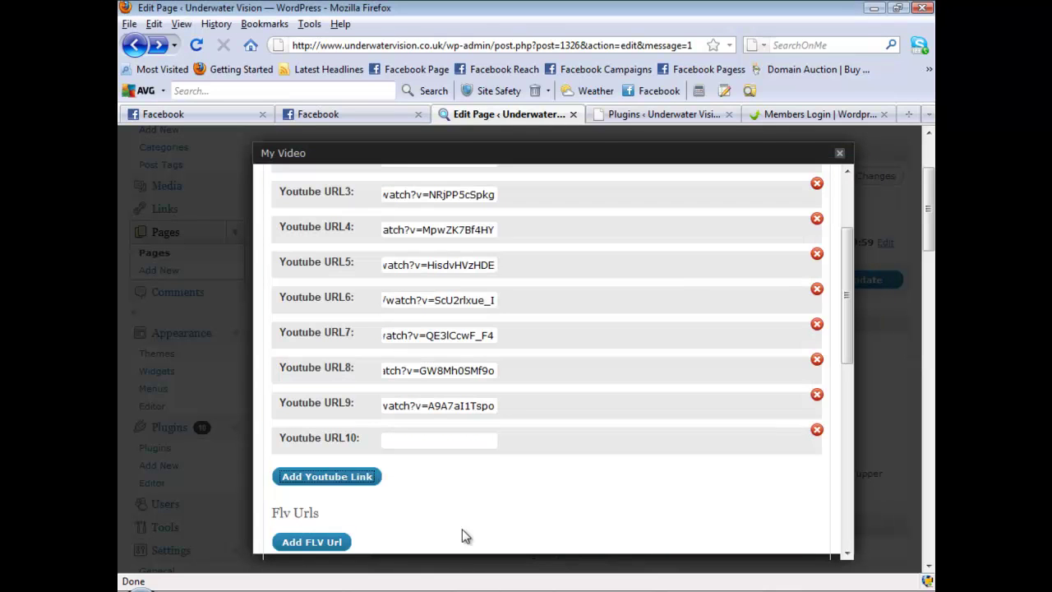
{"action": "left_click", "coordinate": [393, 437]}
{"action": "key", "text": "ctrl+v"}
Add an eleventh YouTube link and fill it with the watch?v=Xklu8ydEpnk address copied from underwatervideos.txt.
{"action": "left_click", "coordinate": [333, 479]}
{"action": "key", "text": "alt+Tab"}
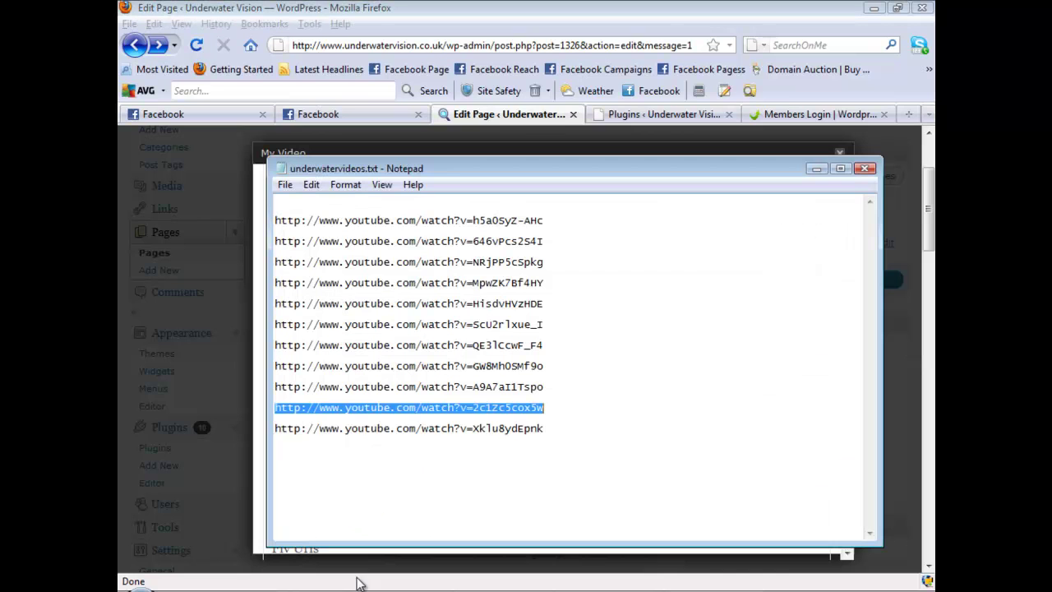
{"action": "left_click", "coordinate": [549, 429]}
{"action": "left_click", "coordinate": [263, 428], "text": "shift"}
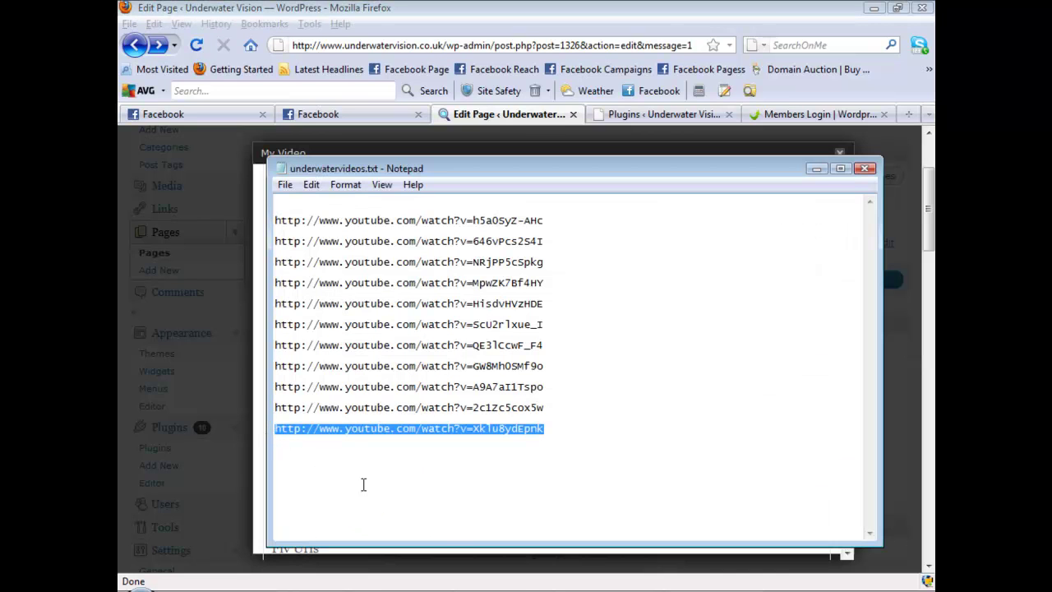
{"action": "key", "text": "ctrl+c"}
{"action": "key", "text": "alt+Tab"}
{"action": "left_click", "coordinate": [428, 477]}
{"action": "key", "text": "ctrl+v"}
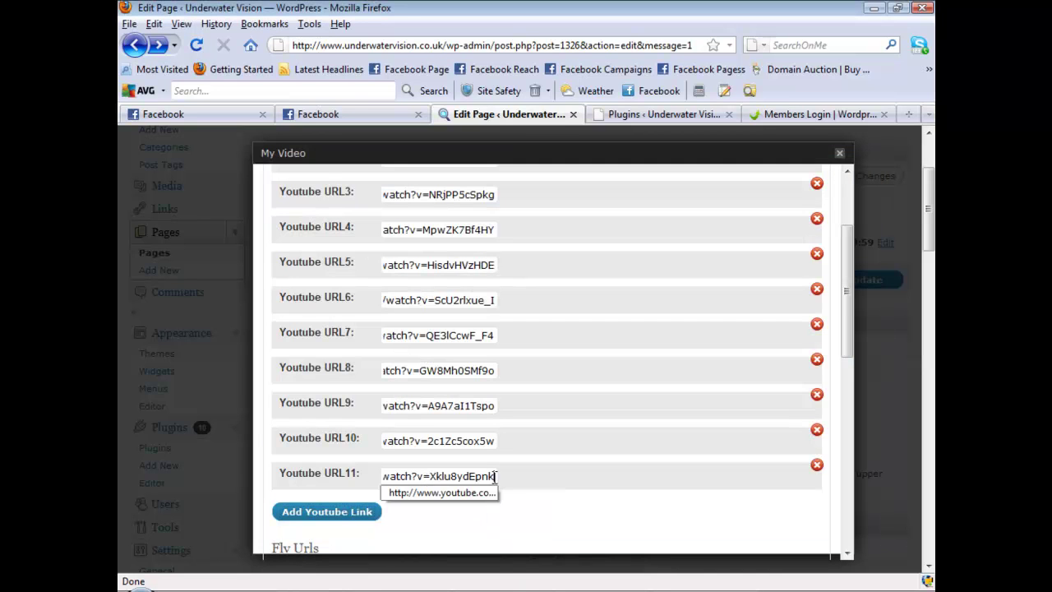
Set the player to a custom size with a width of 670 and choose the BlueWhite color.
{"action": "scroll", "coordinate": [526, 484], "scroll_direction": "down", "scroll_amount": 1}
{"action": "scroll", "coordinate": [516, 438], "scroll_direction": "down", "scroll_amount": 5}
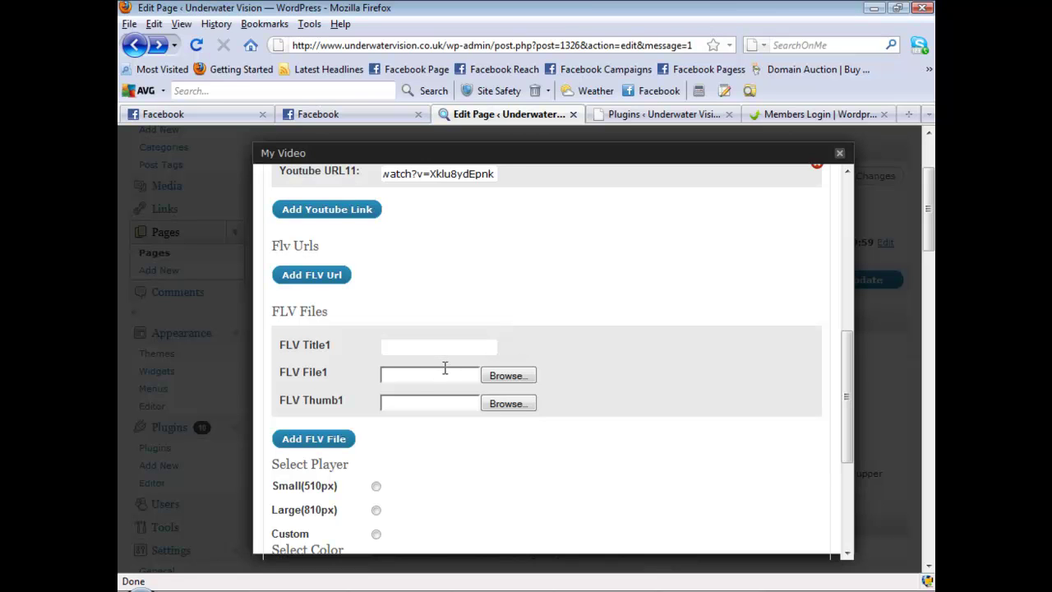
{"action": "scroll", "coordinate": [421, 378], "scroll_direction": "down", "scroll_amount": 3}
{"action": "scroll", "coordinate": [421, 384], "scroll_direction": "down", "scroll_amount": 2}
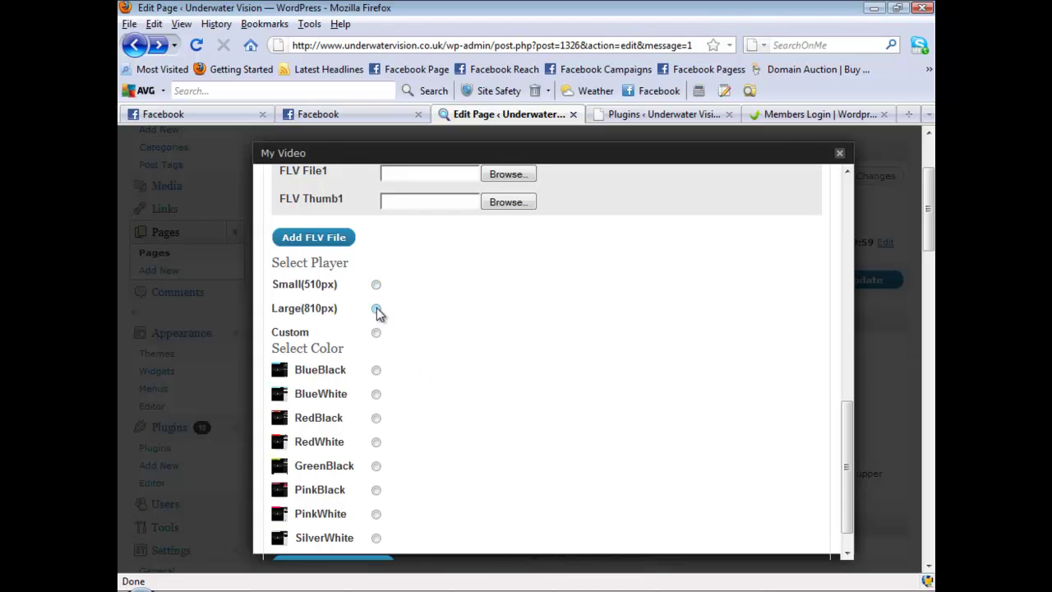
{"action": "left_click", "coordinate": [376, 333]}
{"action": "left_click", "coordinate": [392, 360]}
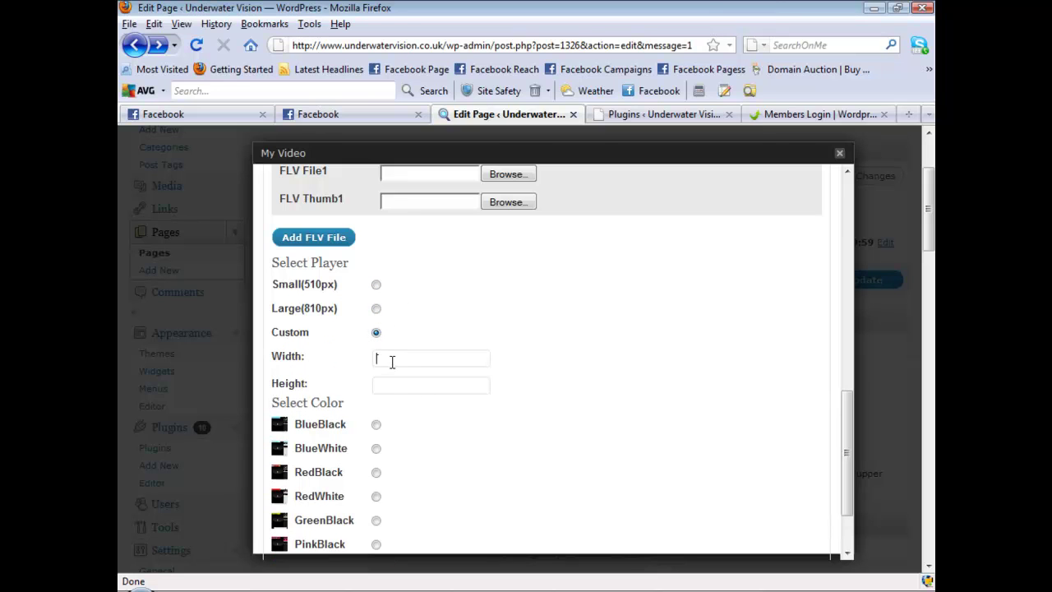
{"action": "type", "text": "670"}
{"action": "left_click", "coordinate": [463, 376]}
{"action": "scroll", "coordinate": [541, 457], "scroll_direction": "down", "scroll_amount": 2}
{"action": "left_click", "coordinate": [376, 380]}
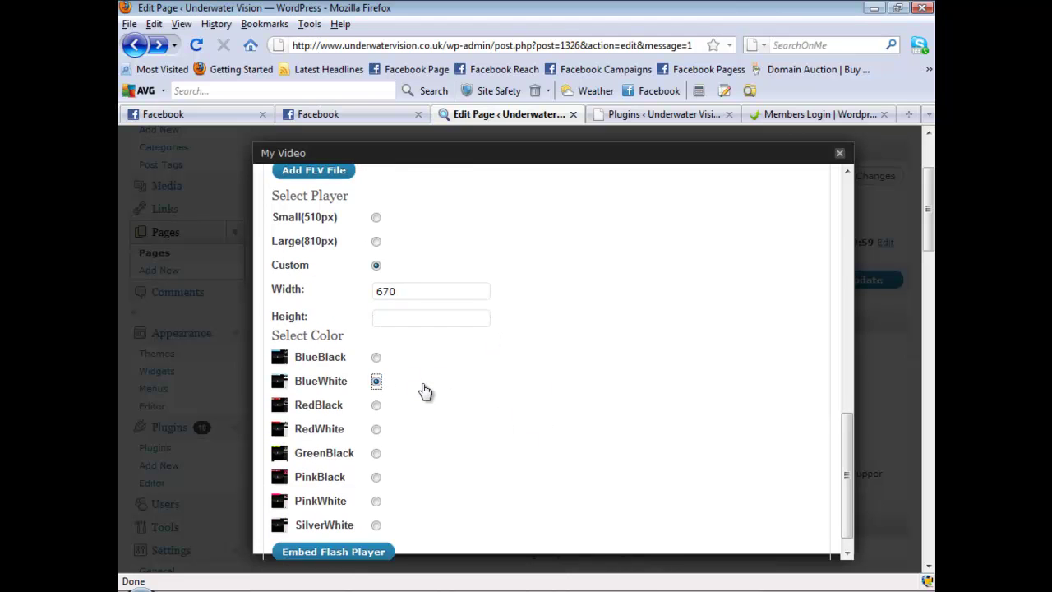
Embed the configured Flash player in the Videos page and update the page.
{"action": "scroll", "coordinate": [425, 392], "scroll_direction": "down", "scroll_amount": 1}
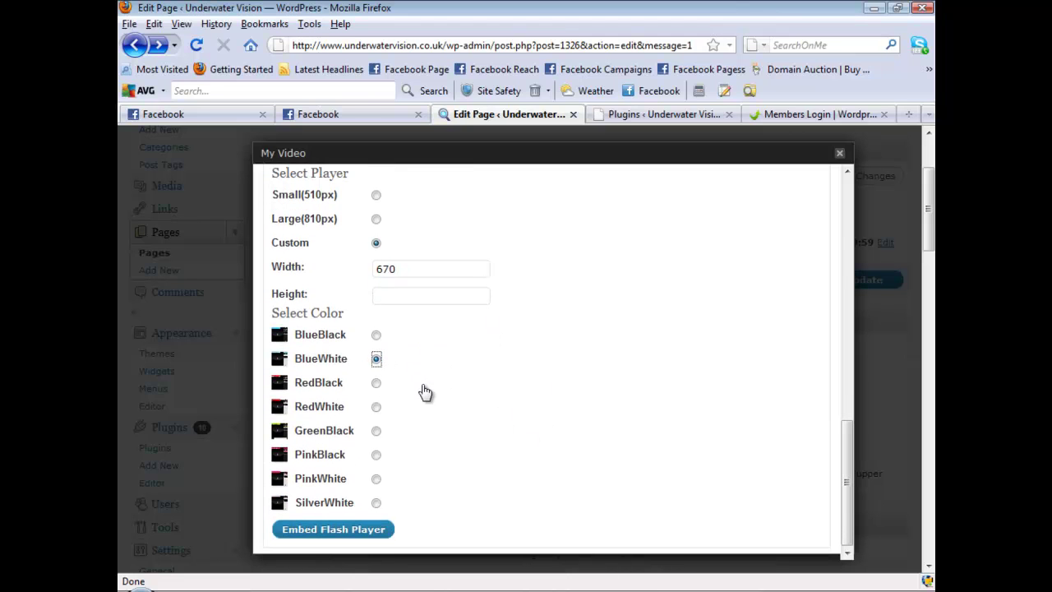
{"action": "left_click", "coordinate": [340, 536]}
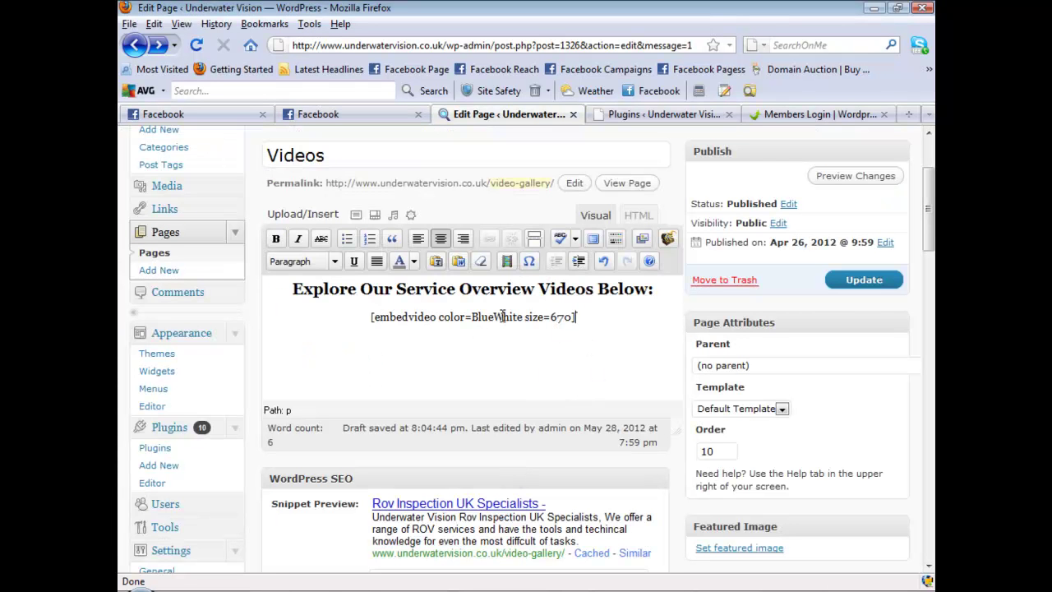
{"action": "left_click", "coordinate": [873, 284]}
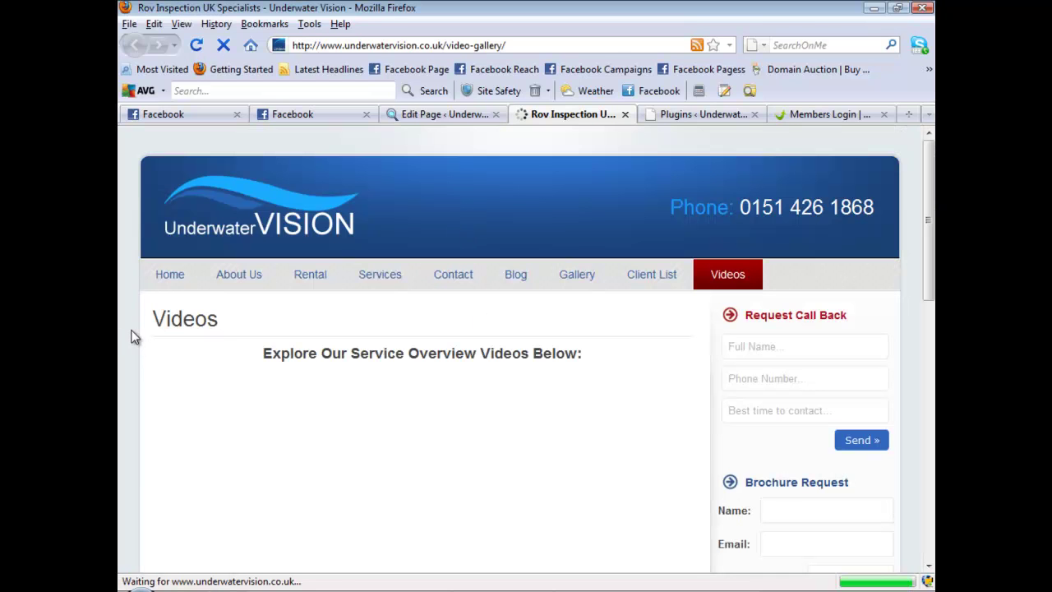
Check the embedded player on the published Videos page and browse through its playlist of video thumbnails.
{"action": "scroll", "coordinate": [136, 343], "scroll_direction": "down", "scroll_amount": 2}
{"action": "scroll", "coordinate": [135, 343], "scroll_direction": "down", "scroll_amount": 2}
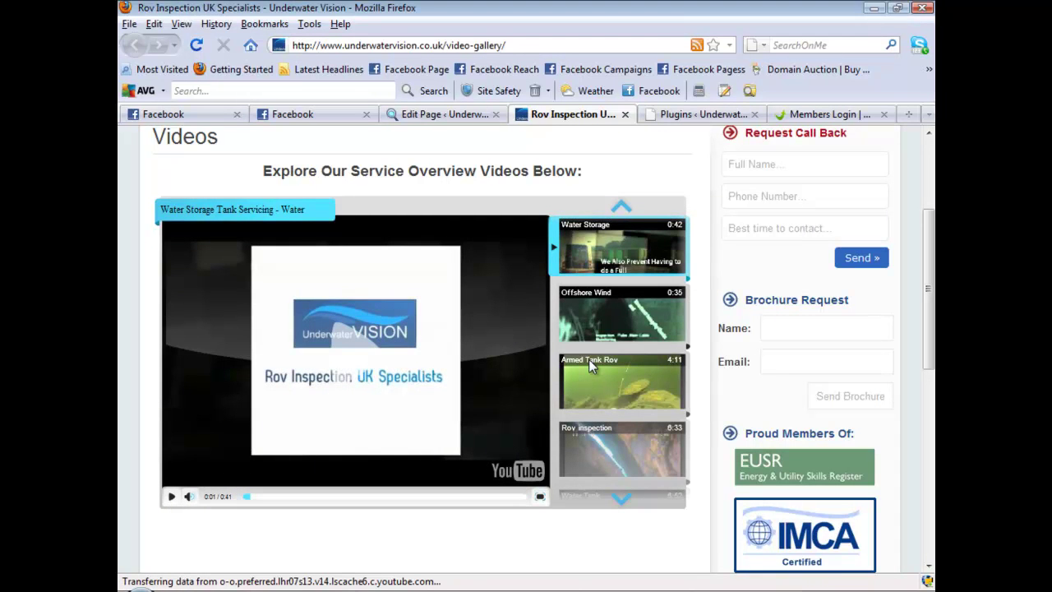
{"action": "left_click", "coordinate": [620, 498]}
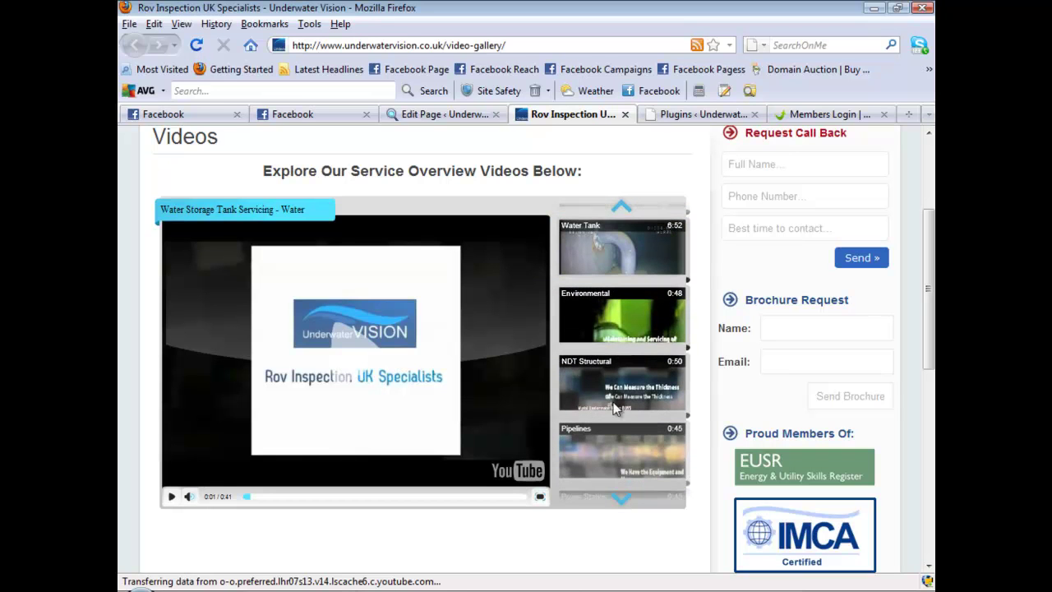
{"action": "left_click", "coordinate": [620, 500]}
{"action": "left_click", "coordinate": [621, 206]}
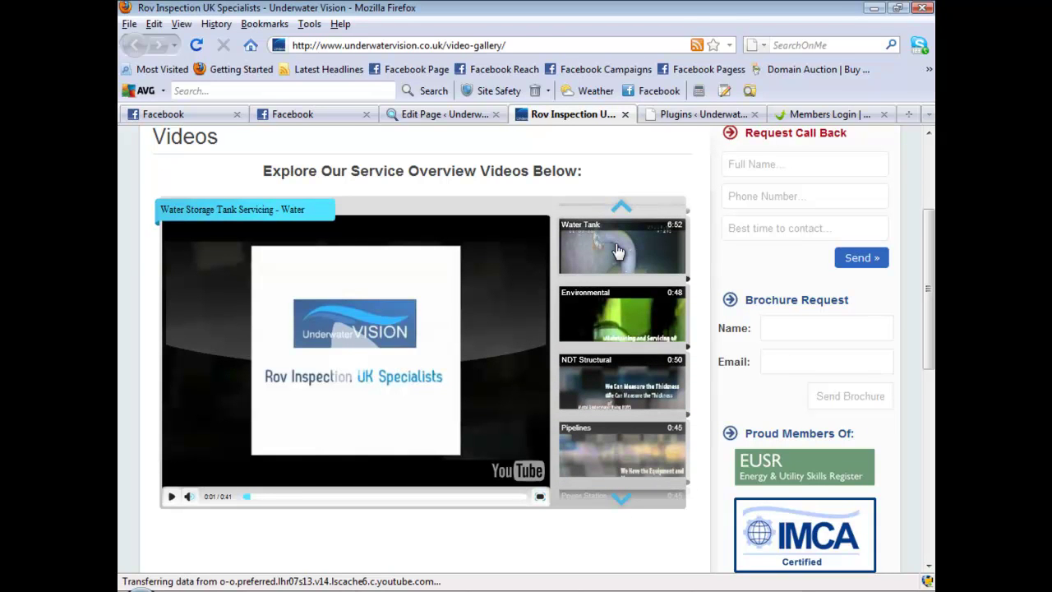
Return the player's playlist to its first video and examine how the player fits the layout of the published Videos page.
{"action": "left_click", "coordinate": [622, 209]}
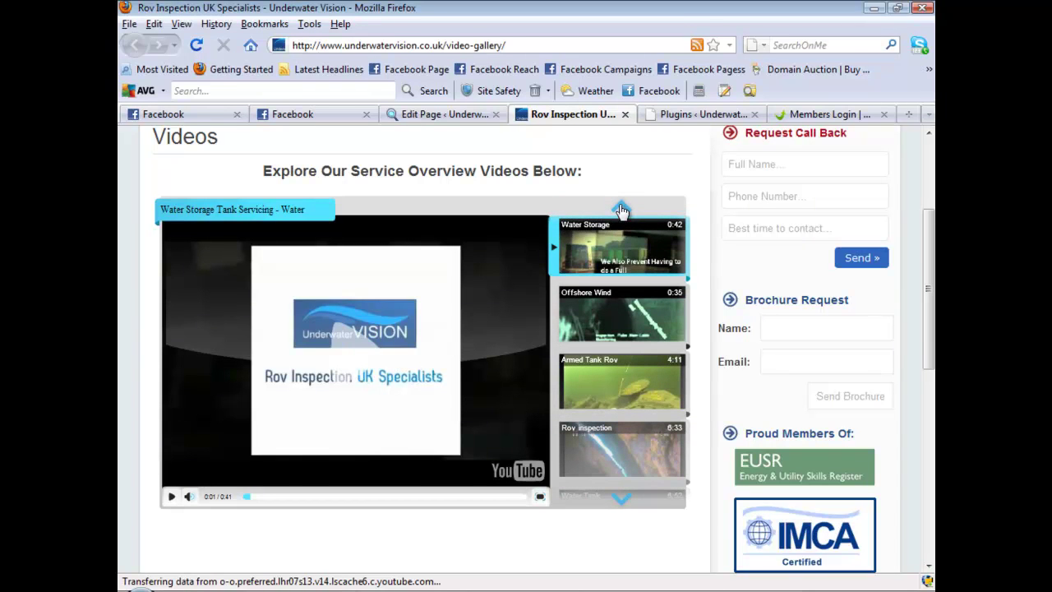
{"action": "scroll", "coordinate": [704, 227], "scroll_direction": "up", "scroll_amount": 2}
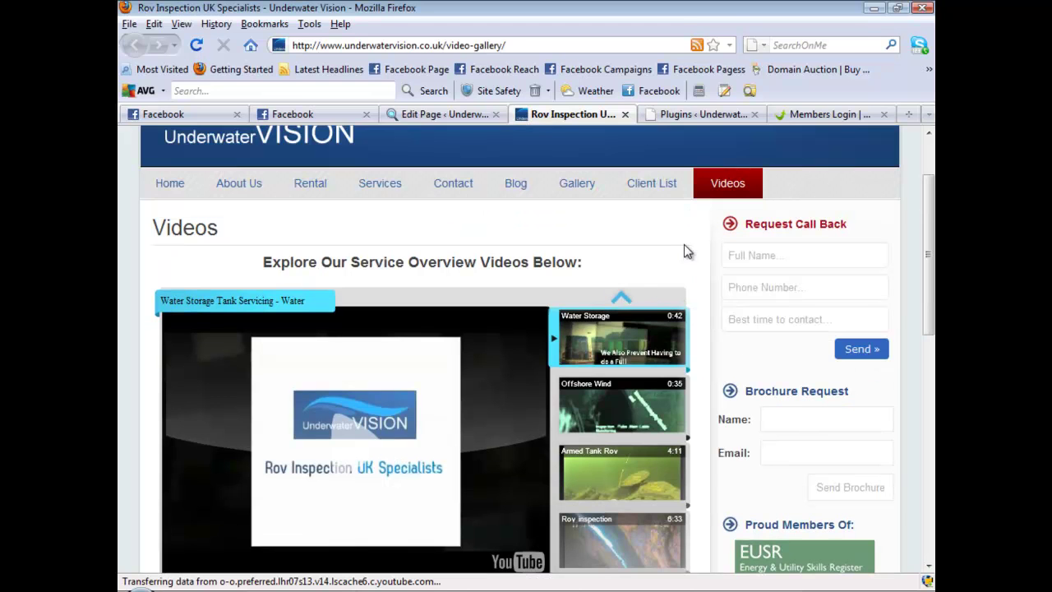
{"action": "scroll", "coordinate": [695, 261], "scroll_direction": "down", "scroll_amount": 2}
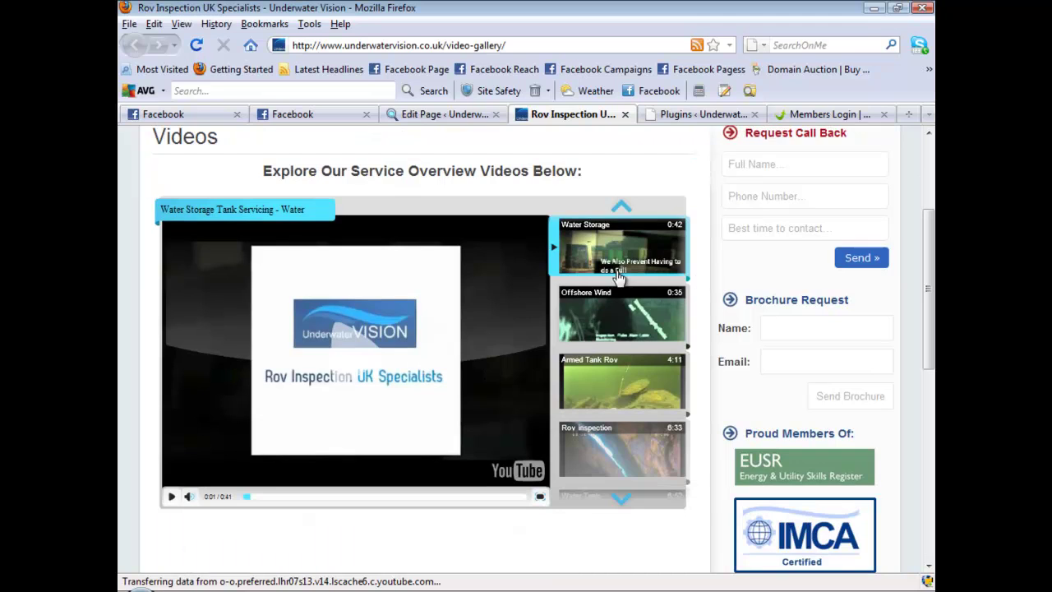
{"action": "scroll", "coordinate": [696, 246], "scroll_direction": "up", "scroll_amount": 4}
{"action": "scroll", "coordinate": [633, 316], "scroll_direction": "down", "scroll_amount": 4}
{"action": "scroll", "coordinate": [728, 346], "scroll_direction": "up", "scroll_amount": 4}
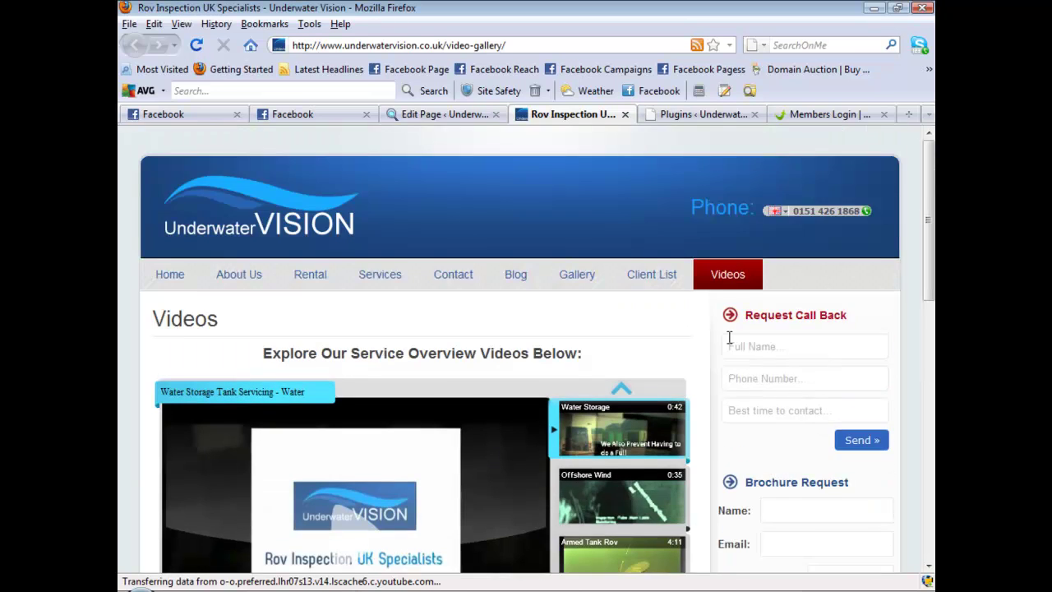
{"action": "scroll", "coordinate": [732, 345], "scroll_direction": "down", "scroll_amount": 4}
{"action": "scroll", "coordinate": [732, 345], "scroll_direction": "down", "scroll_amount": 2}
{"action": "scroll", "coordinate": [704, 395], "scroll_direction": "up", "scroll_amount": 4}
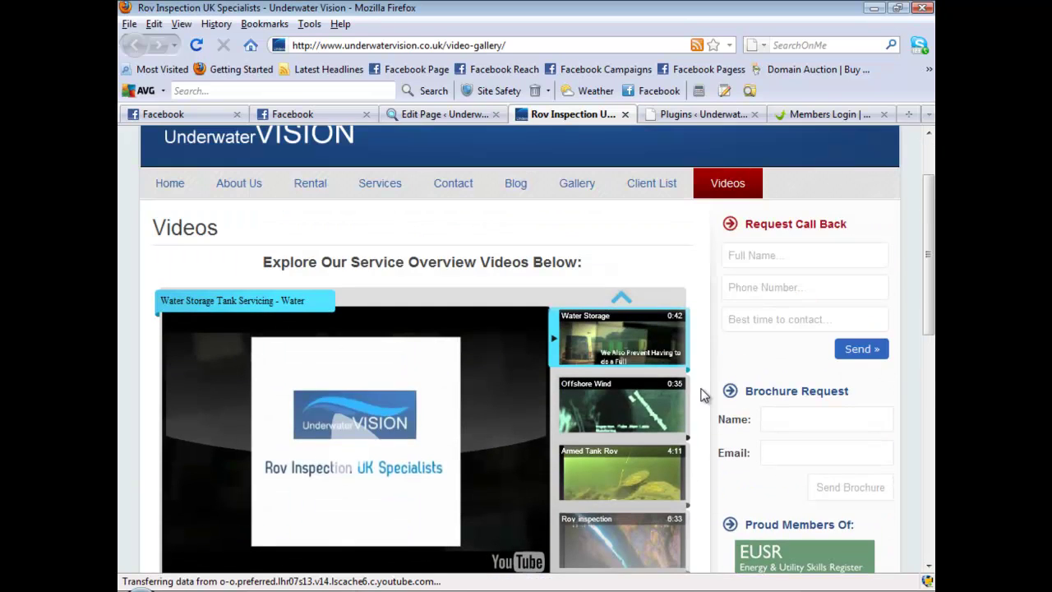
{"action": "scroll", "coordinate": [704, 395], "scroll_direction": "up", "scroll_amount": 2}
{"action": "scroll", "coordinate": [703, 396], "scroll_direction": "down", "scroll_amount": 2}
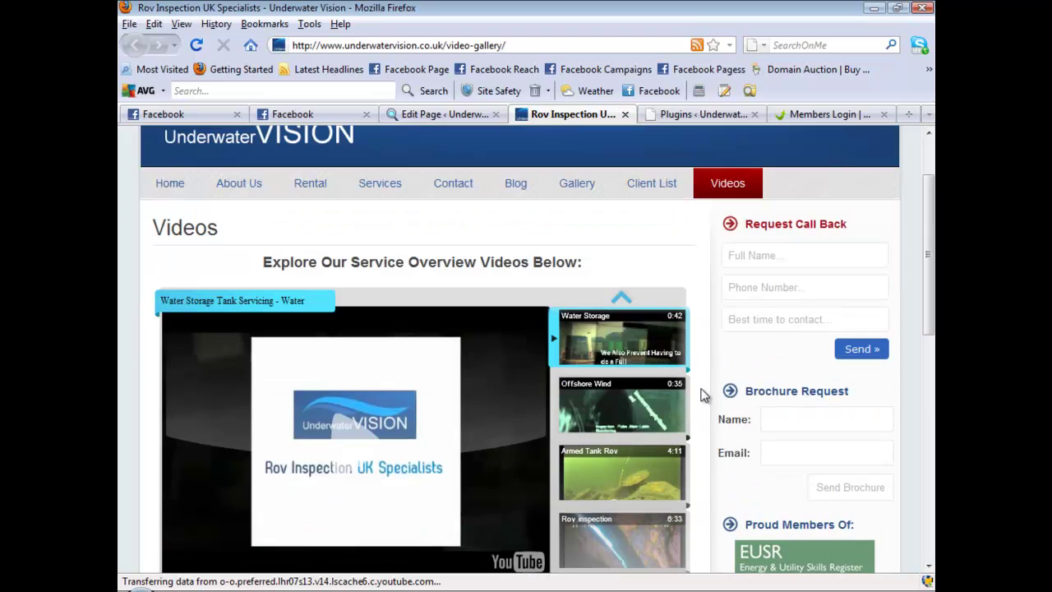